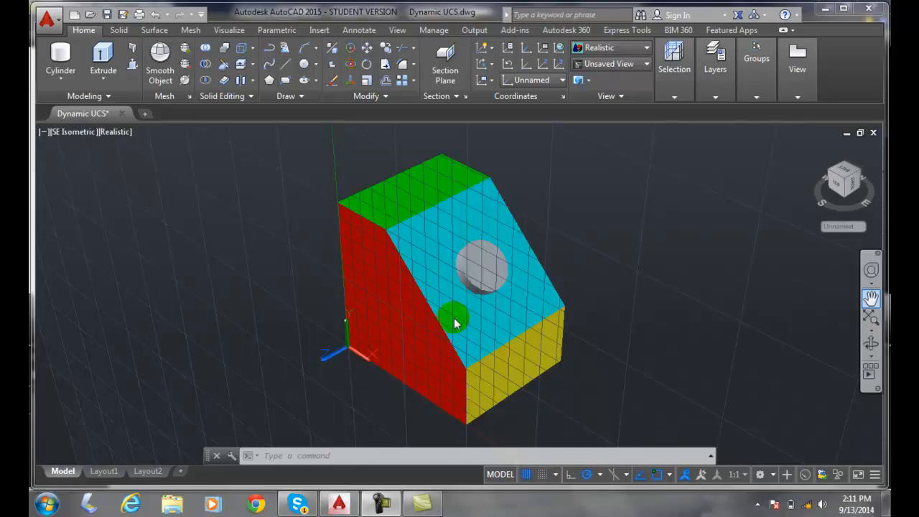
Step: Define a Z-axis UCS with its origin at the red and yellow faces' shared bottom corner and Z toward the red face's other bottom corner
click(543, 66)
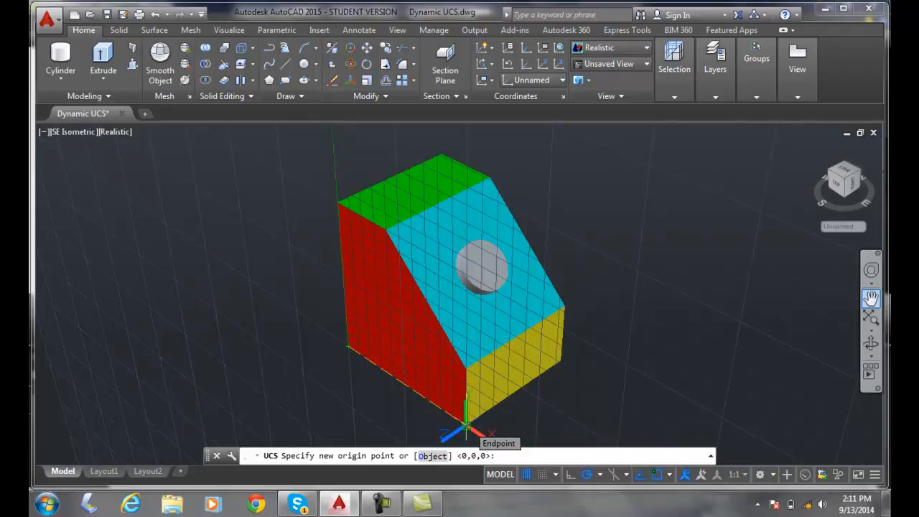
click(466, 428)
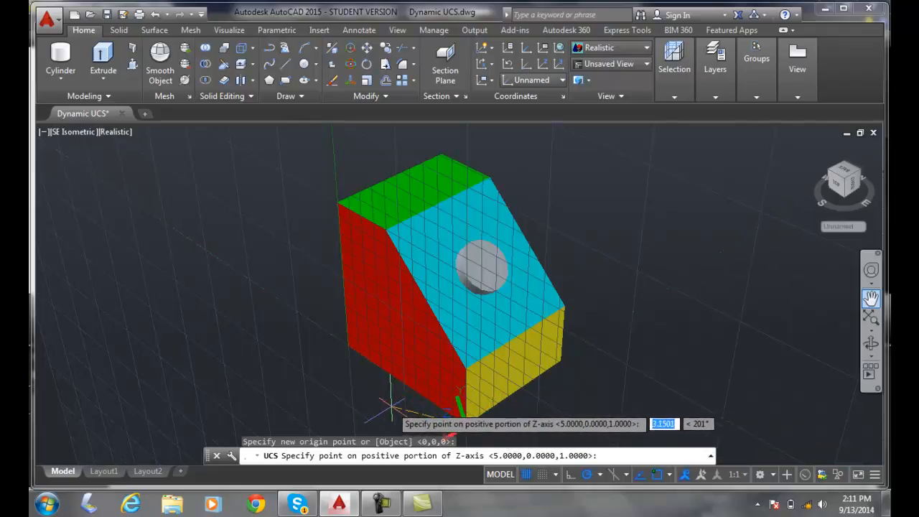
click(347, 346)
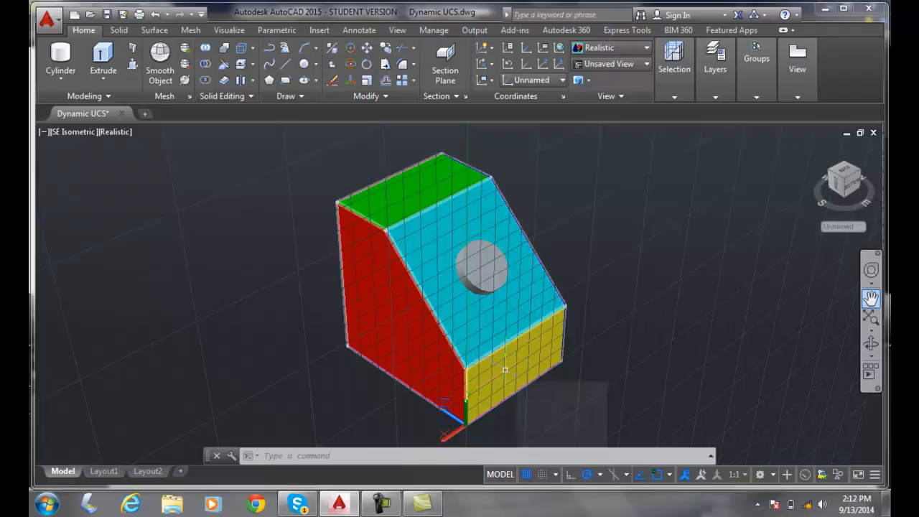
Step: Move and align the UCS to the yellow face, placing its origin with the 3D Center of face snap
click(466, 426)
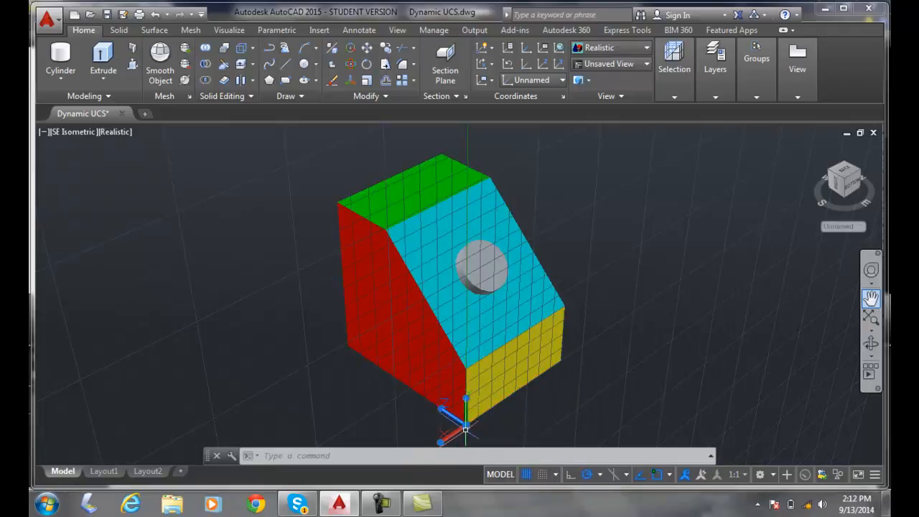
click(467, 429)
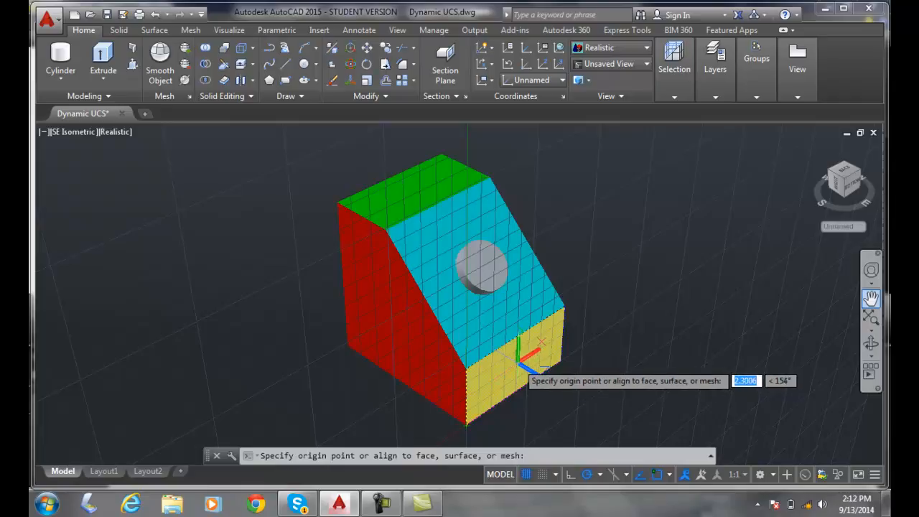
key(shift)
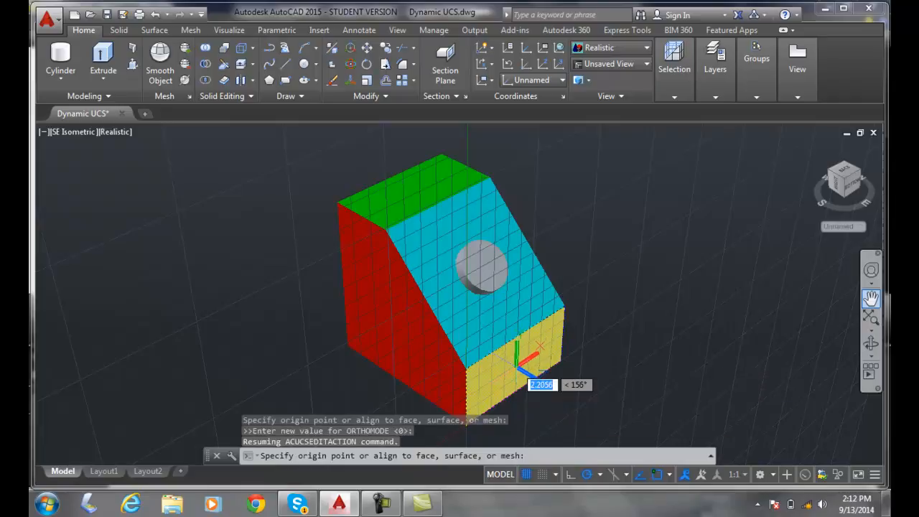
shift+right_click(521, 367)
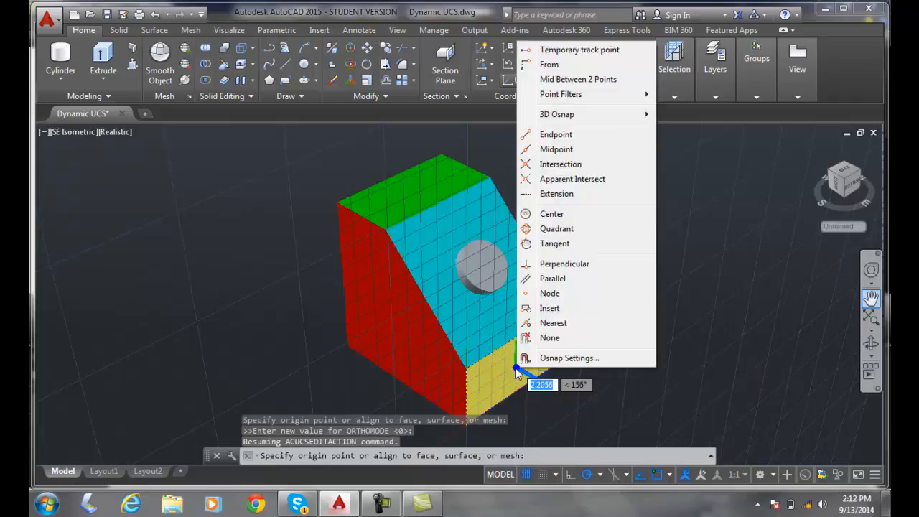
mouse_move(579, 121)
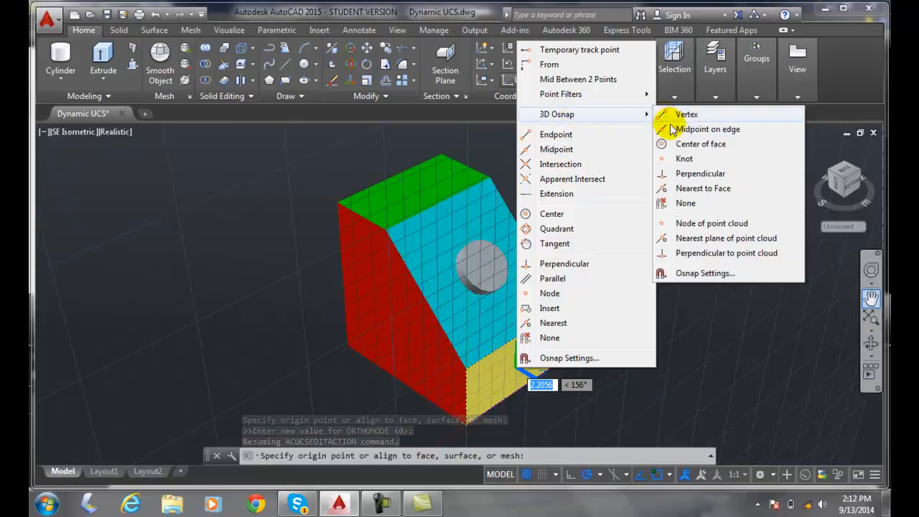
click(661, 143)
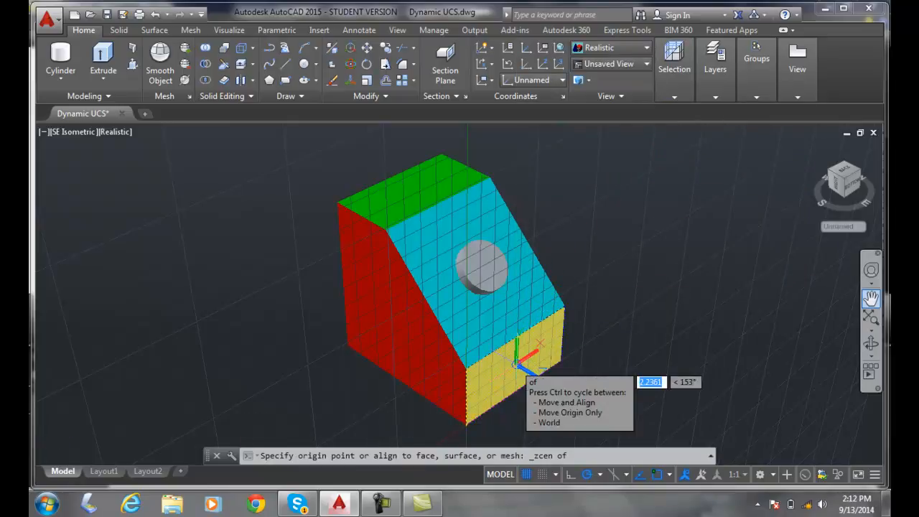
click(521, 367)
click(518, 365)
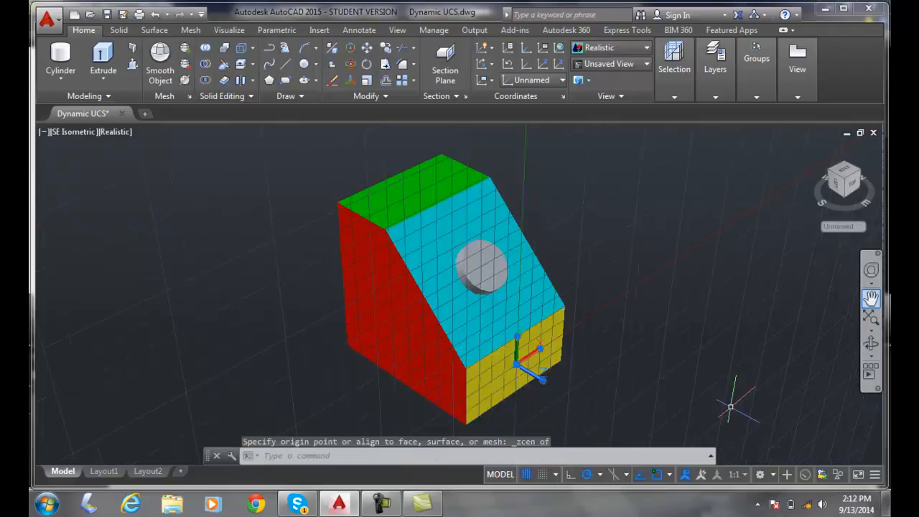
key(Escape)
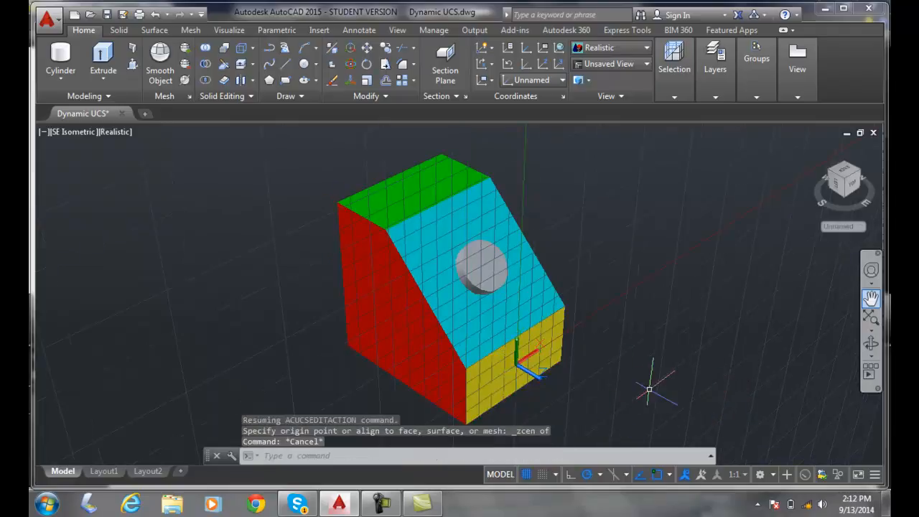
Step: Create a cylinder on the yellow face centered at 0,0 with diameter .5 and height 3, and undo it
scroll(606, 362, up, 3)
scroll(603, 370, down, 5)
scroll(603, 370, up, 2)
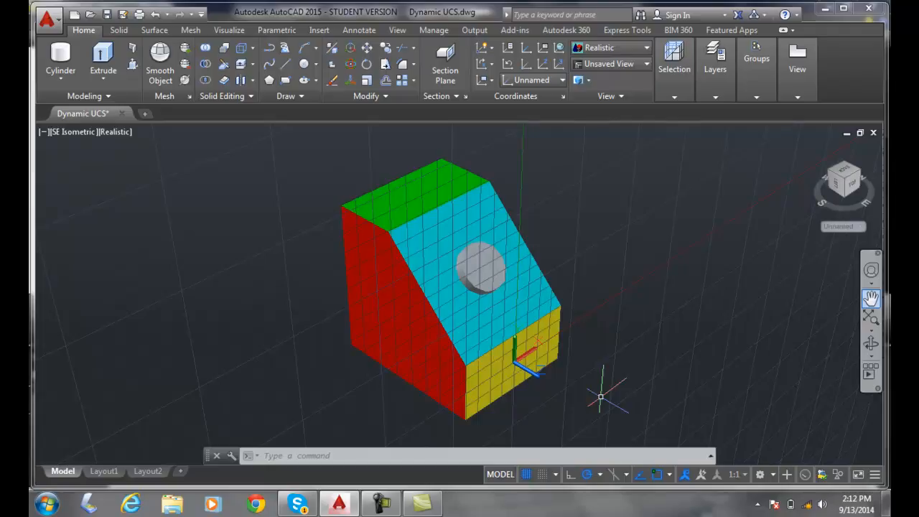
click(60, 57)
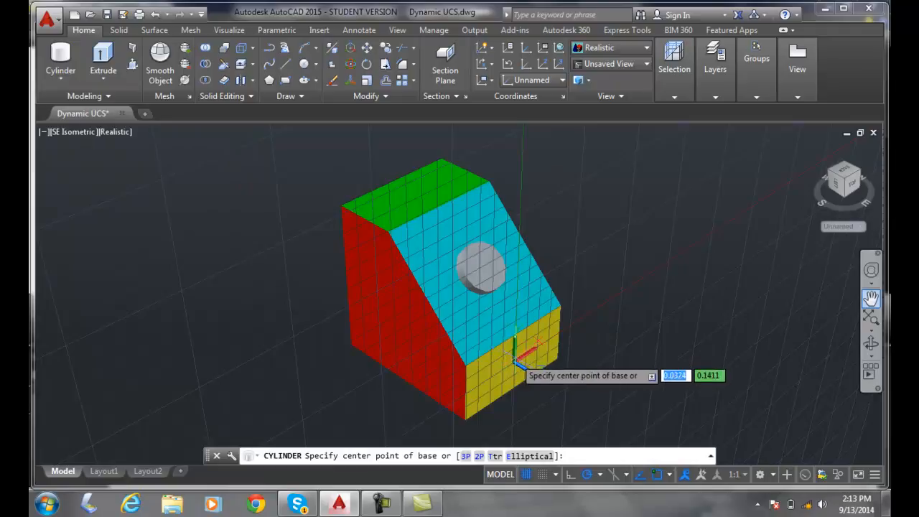
text(0)
key(Tab)
text(0)
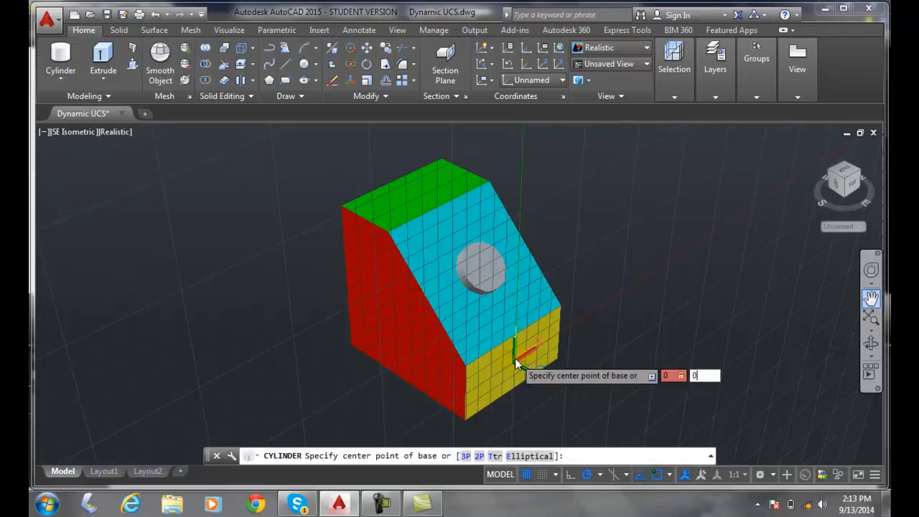
key(Return)
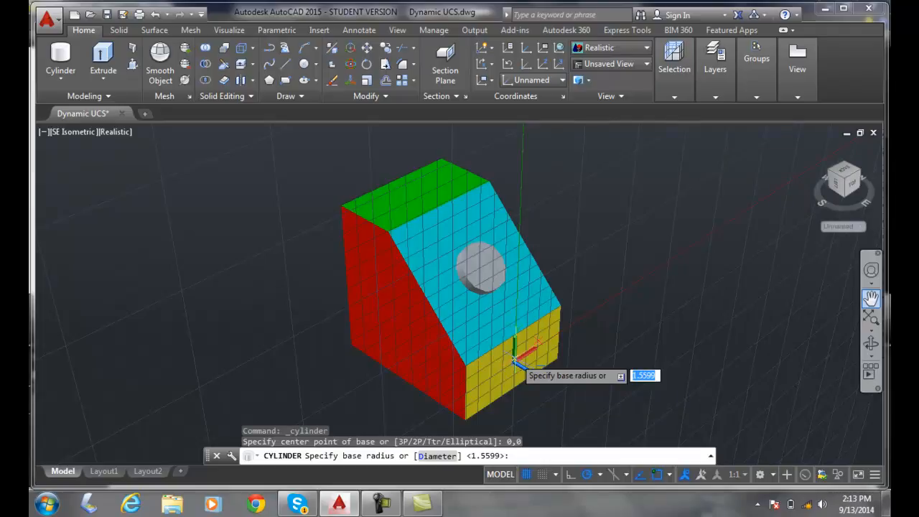
click(428, 455)
text(.5)
key(Return)
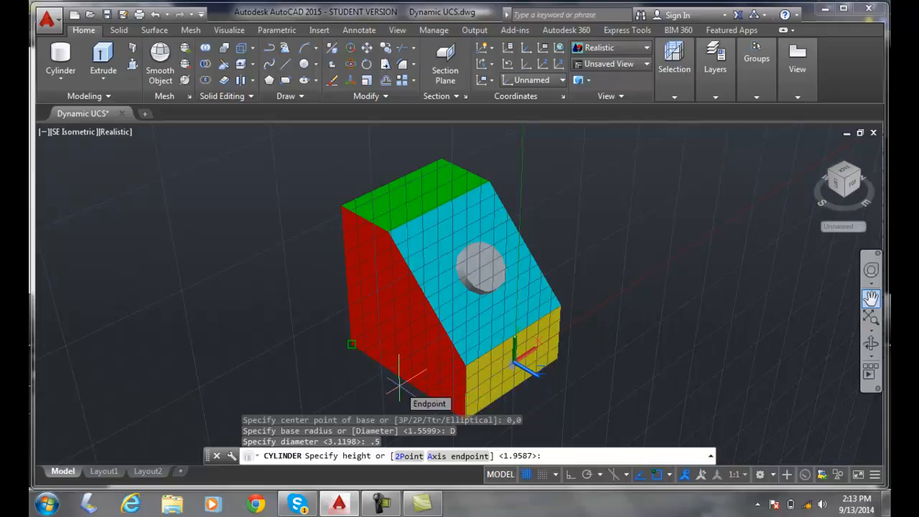
text(3)
key(Return)
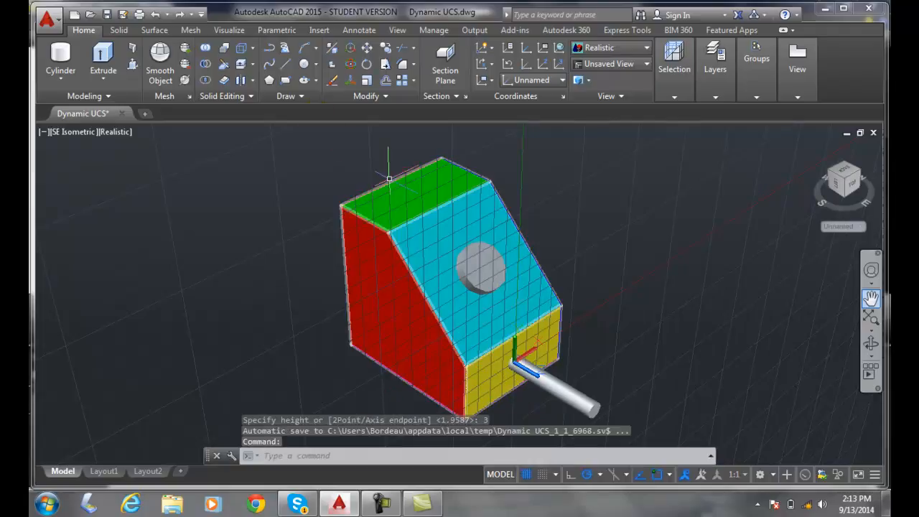
click(156, 15)
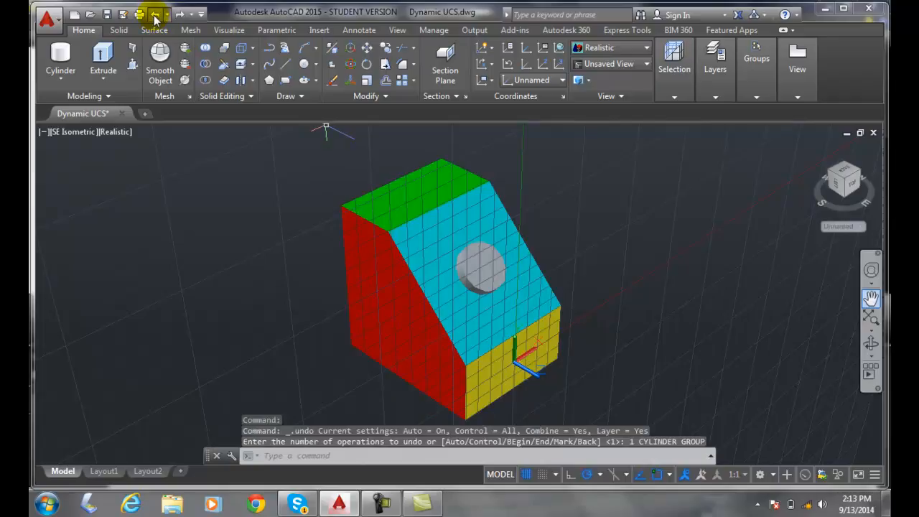
Step: Create a cylinder at the yellow face's center using the 3D Center of face snap, with base radius 0.25 and height -3
click(61, 56)
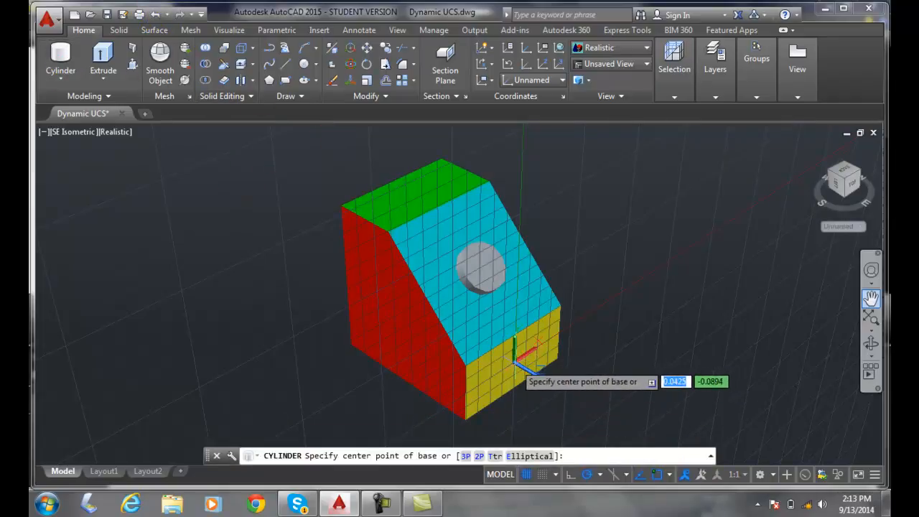
shift+right_click(512, 368)
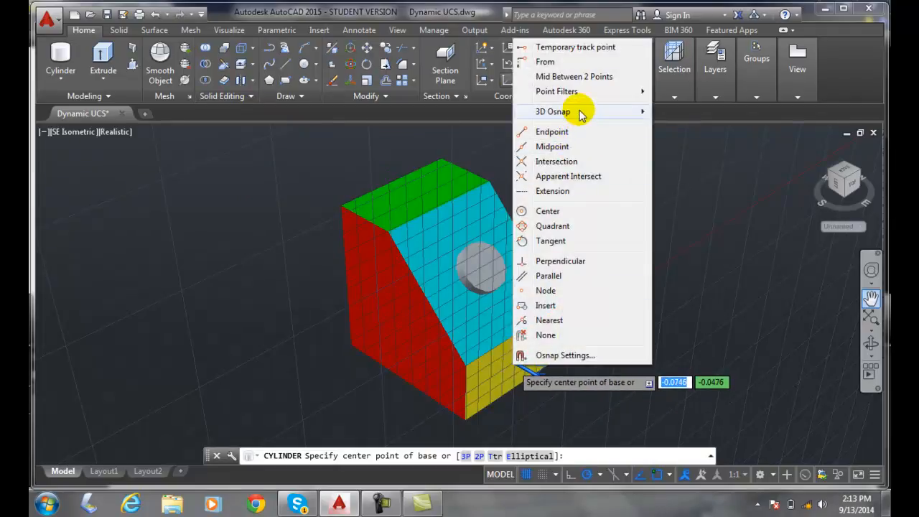
mouse_move(580, 111)
click(685, 142)
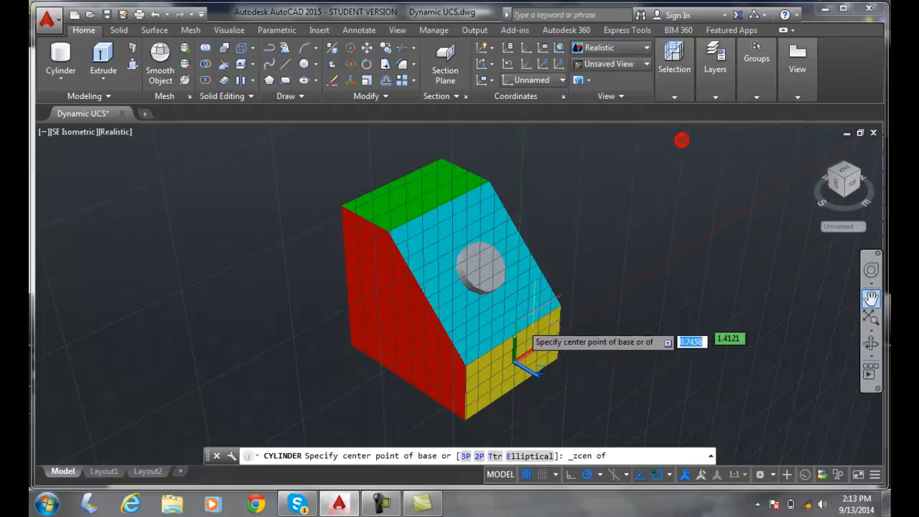
click(511, 366)
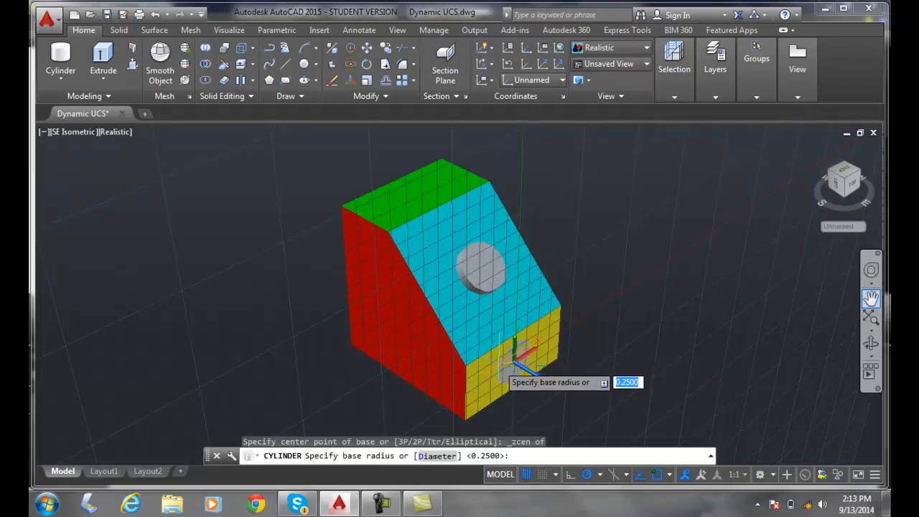
key(Return)
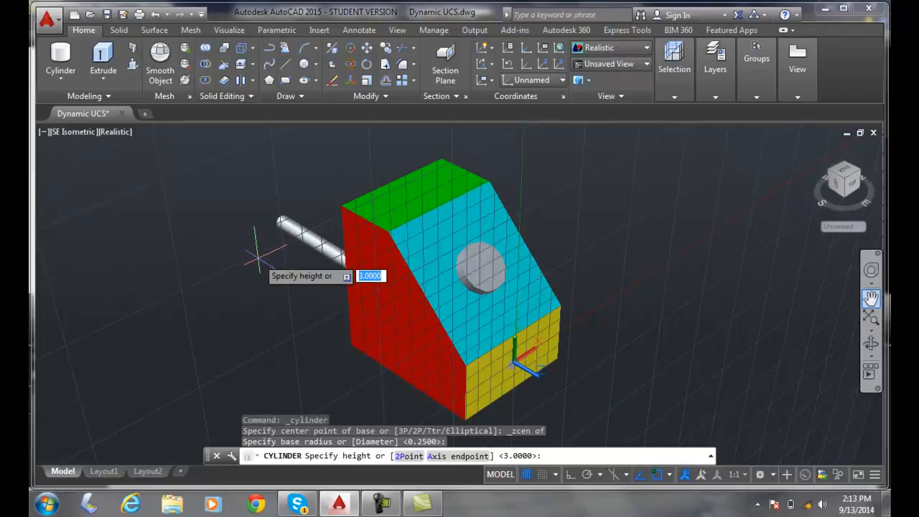
text(-3)
key(Return)
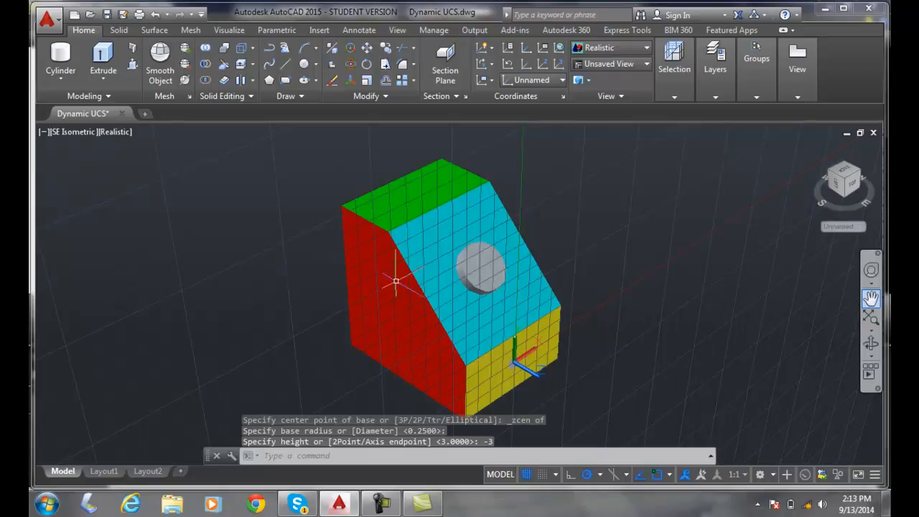
key(Escape)
Step: Subtract the small cylinder from the colored block to cut a hole in the yellow face
scroll(567, 318, up, 3)
scroll(564, 311, down, 3)
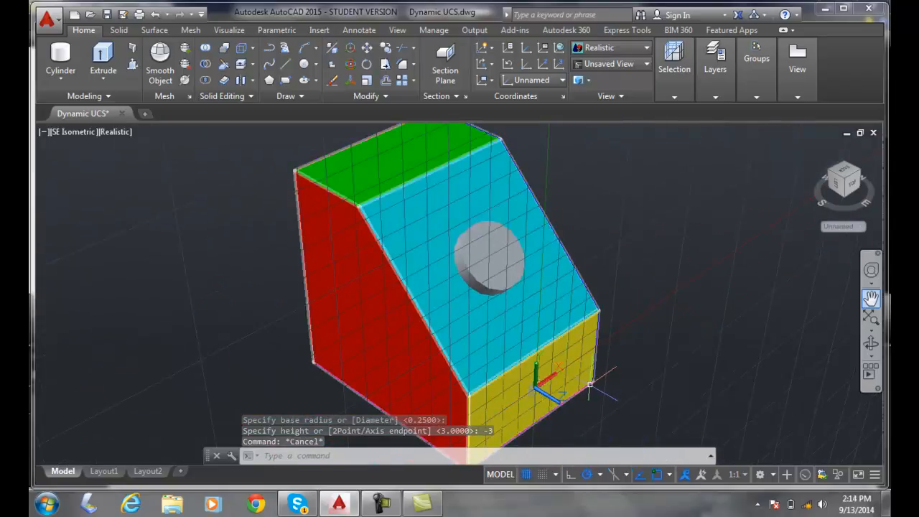
click(870, 294)
drag(677, 328, 648, 262)
scroll(648, 264, up, 4)
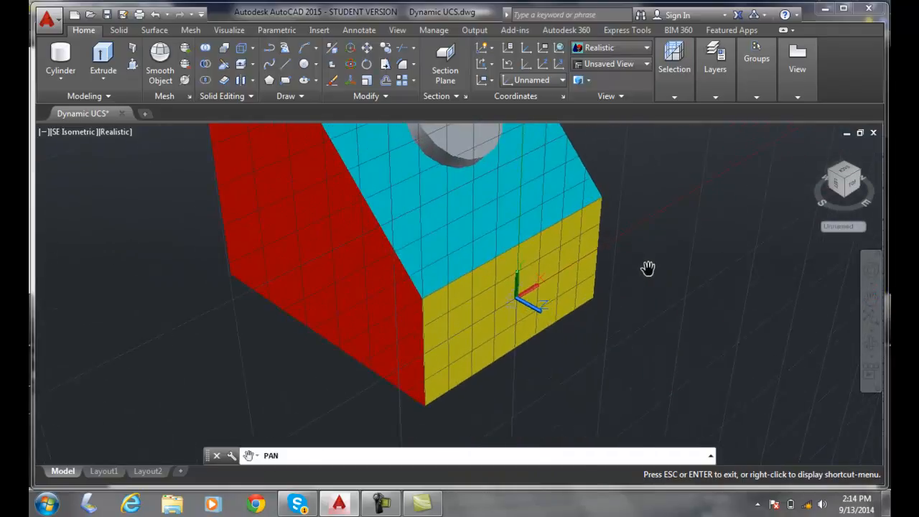
key(Escape)
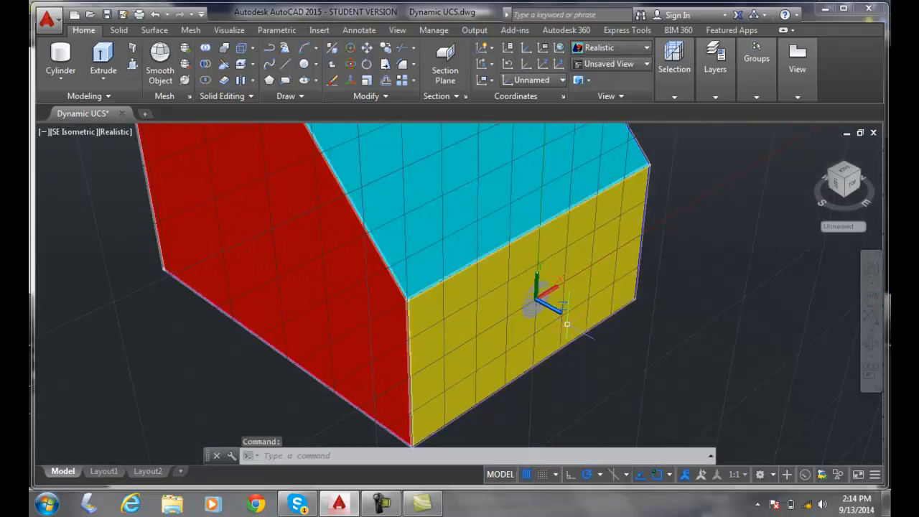
click(531, 302)
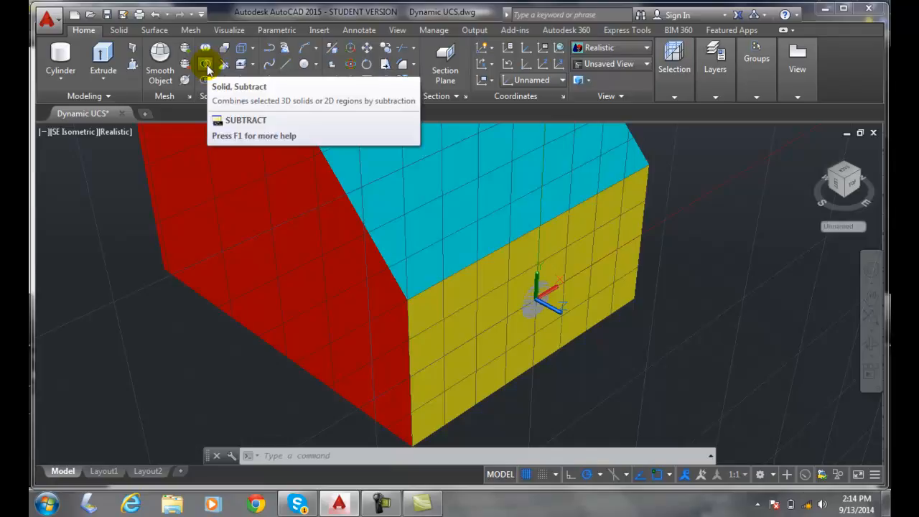
click(205, 64)
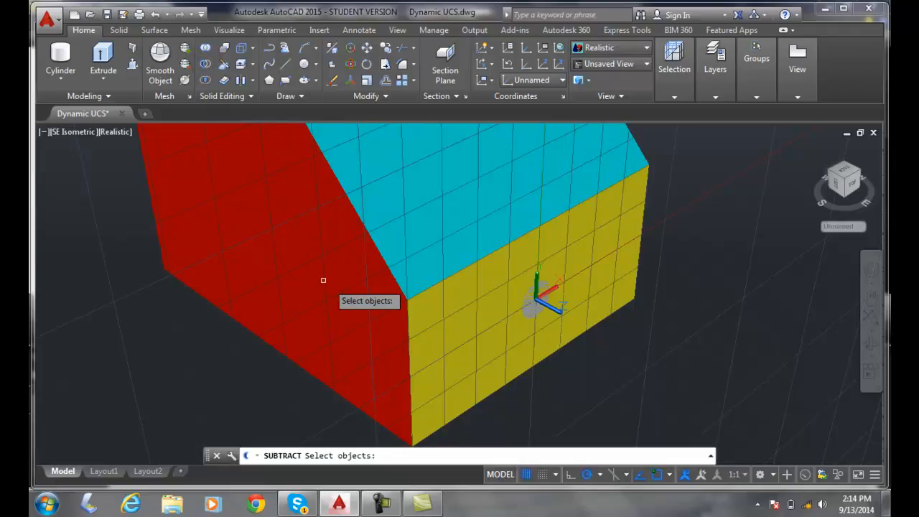
click(512, 378)
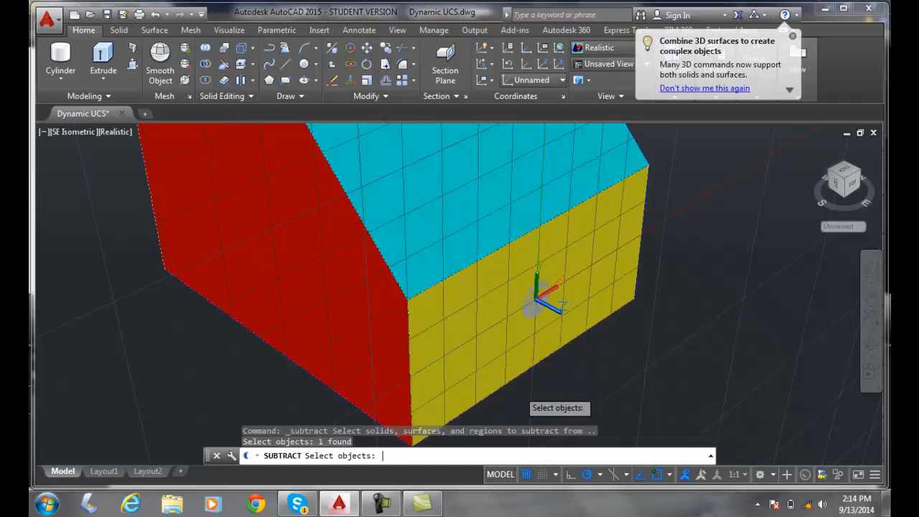
key(Return)
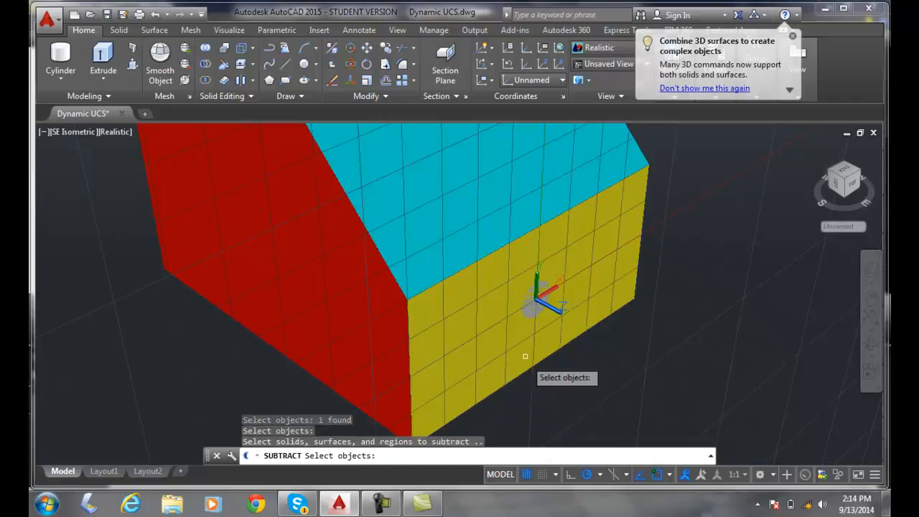
click(525, 306)
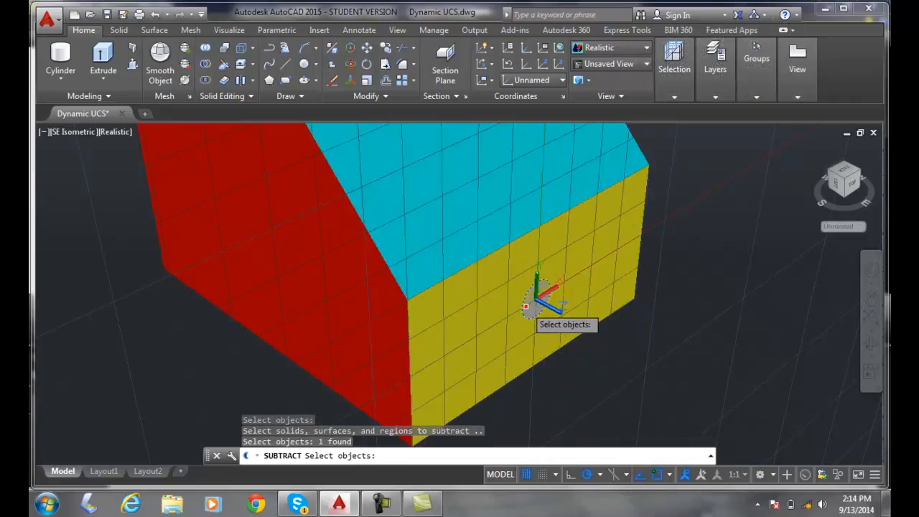
key(Return)
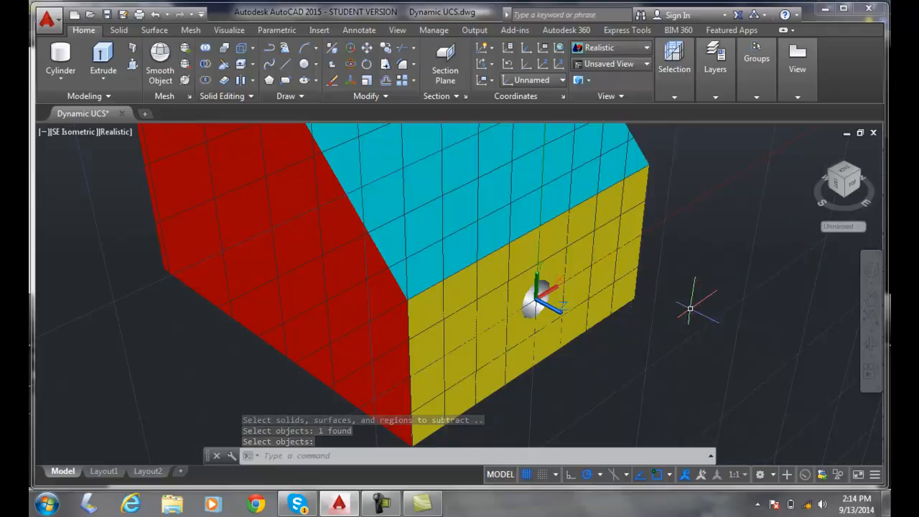
scroll(677, 289, up, 3)
scroll(675, 295, down, 4)
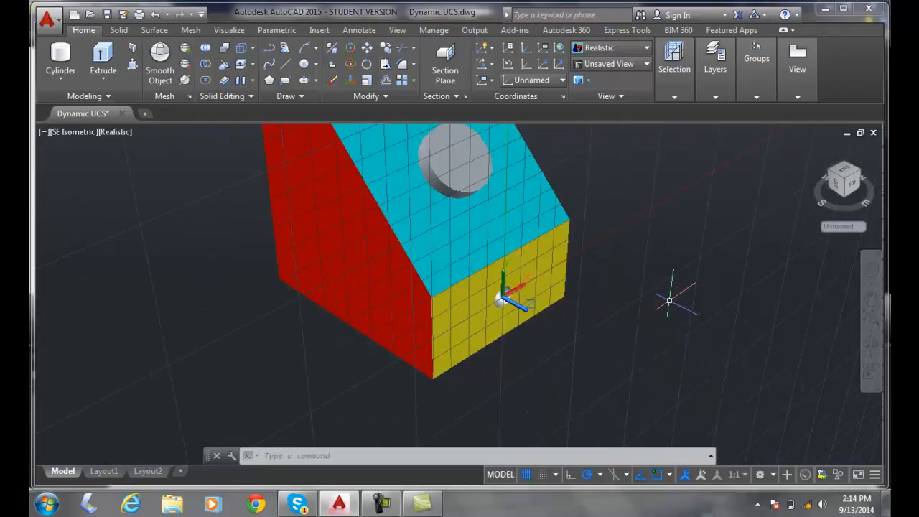
scroll(669, 301, down, 1)
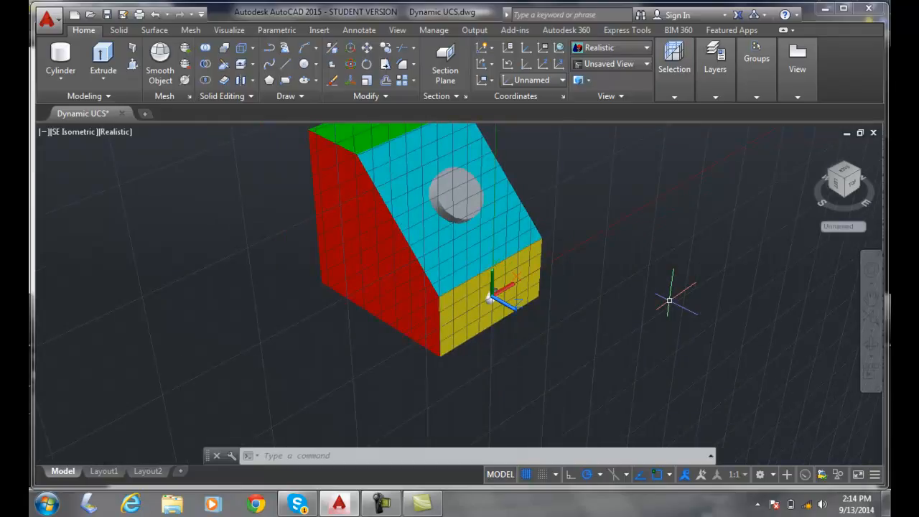